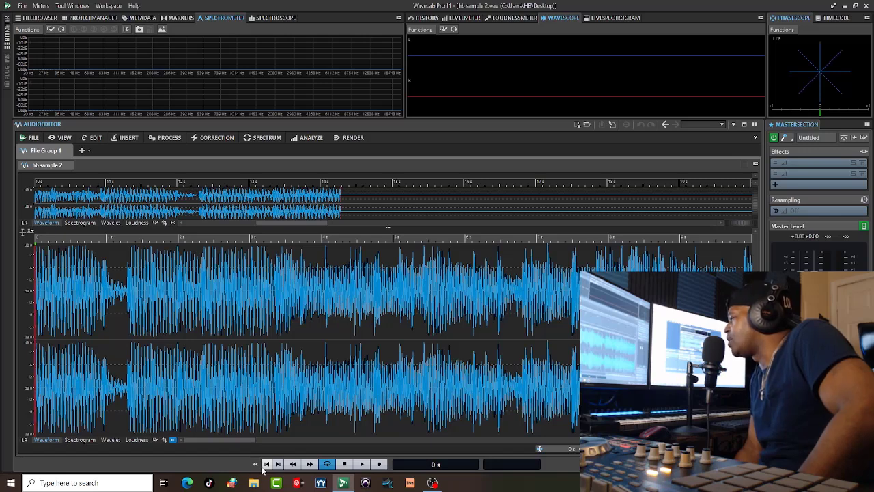
# Play the hb sample 2 audio file from the beginning, restart it once, and stop playback
pyautogui.click(364, 465)
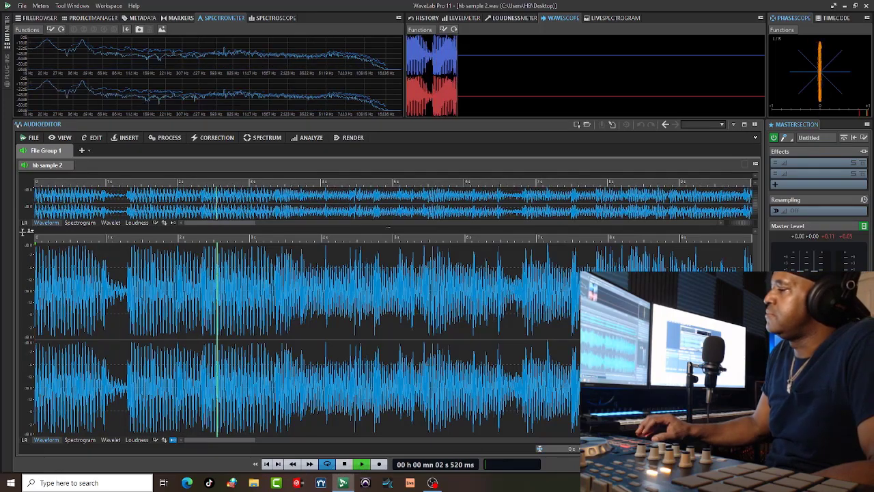
pyautogui.click(267, 463)
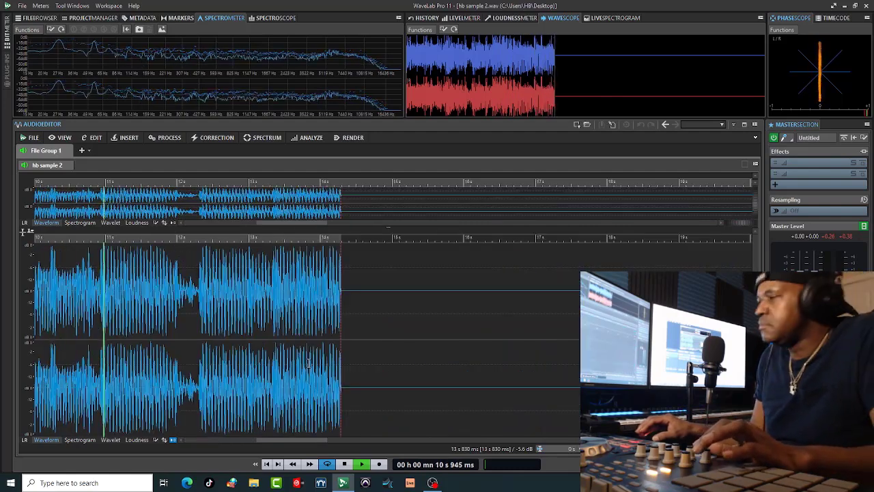
pyautogui.click(345, 464)
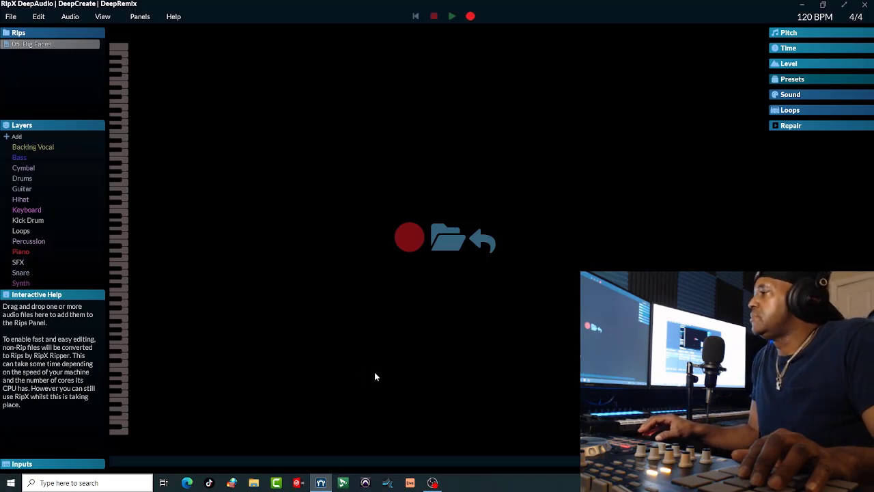
# In RipX, open the 05. Big Faces rip, play its isolated Voice layer, and stop playback
pyautogui.click(40, 44)
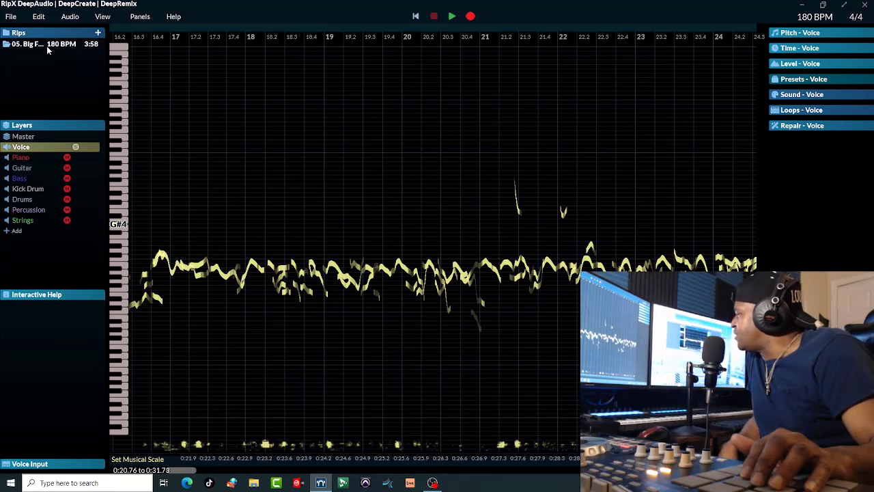
pyautogui.press('space')
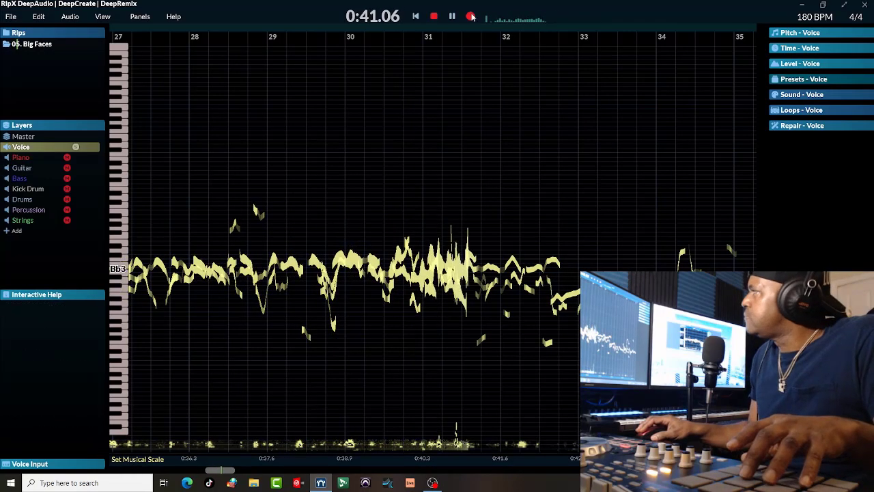
pyautogui.click(434, 16)
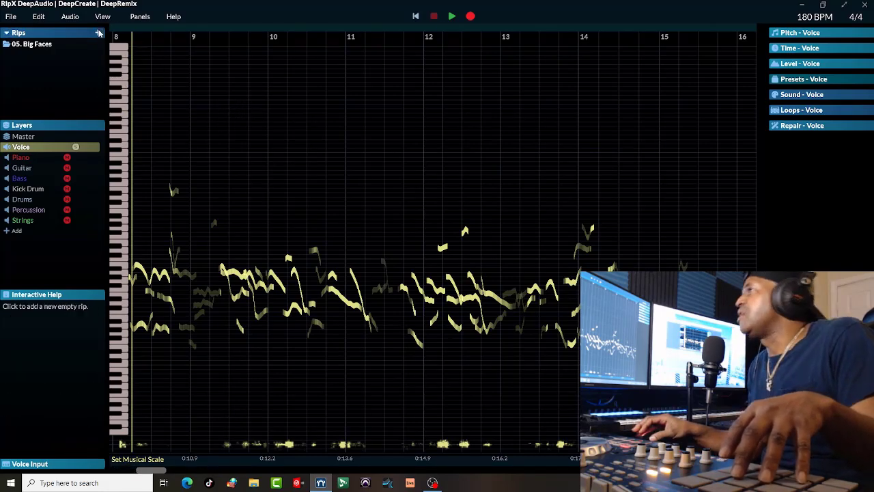
# Open the export settings for the Big Faces rip and examine the file format options
pyautogui.hotkey('ctrl', 'e')
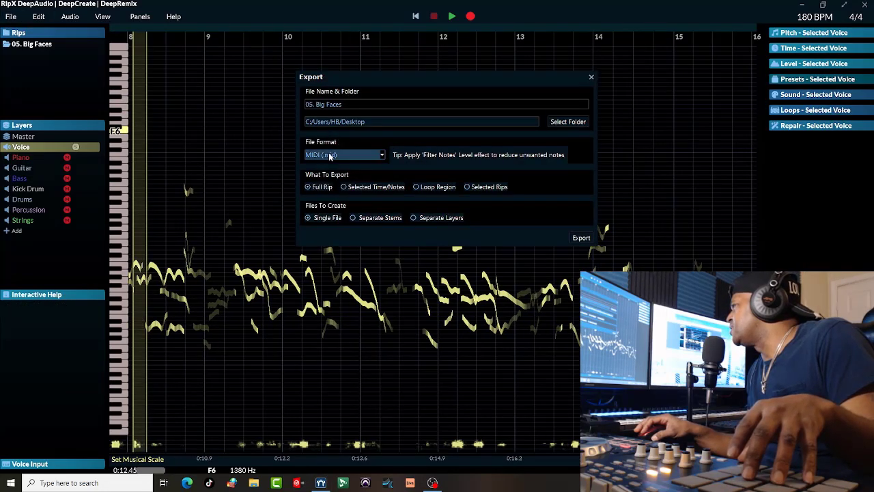
pyautogui.click(331, 157)
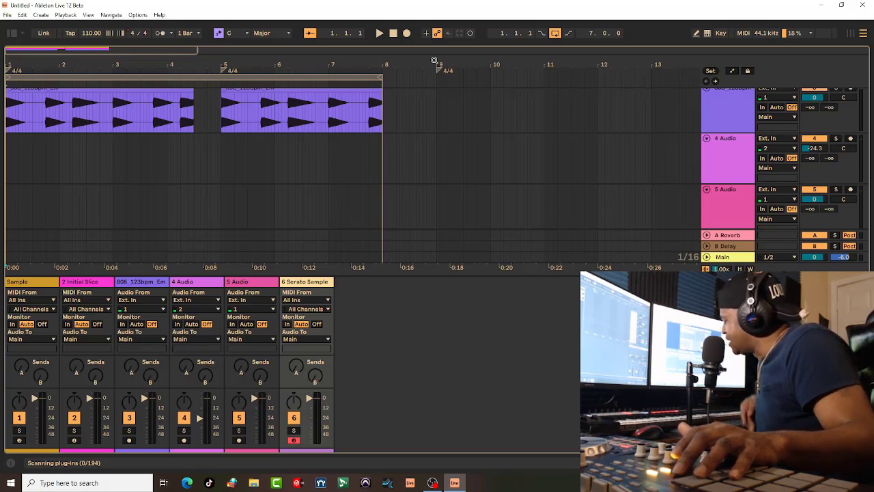
# In Ableton Live, play the looped arrangement, solo the Sample track to hear it alone, and unsolo it
pyautogui.press('space')
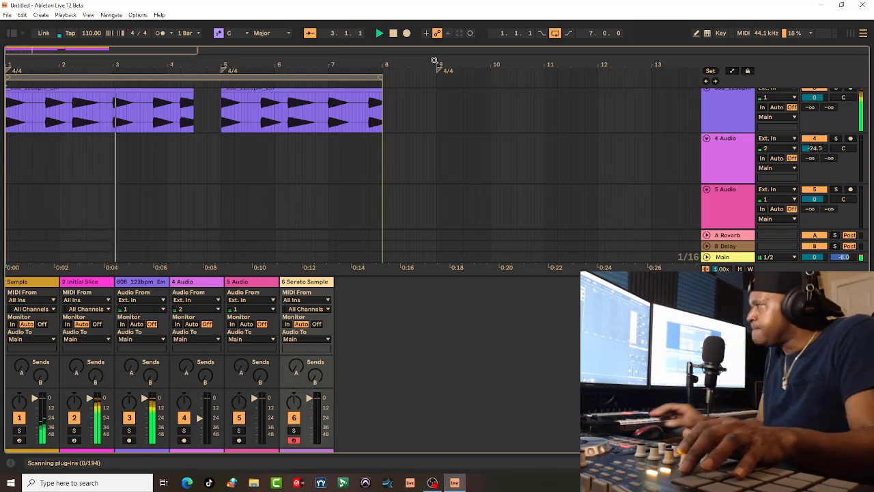
pyautogui.scroll(3, 718, 161)
pyautogui.scroll(1, 717, 161)
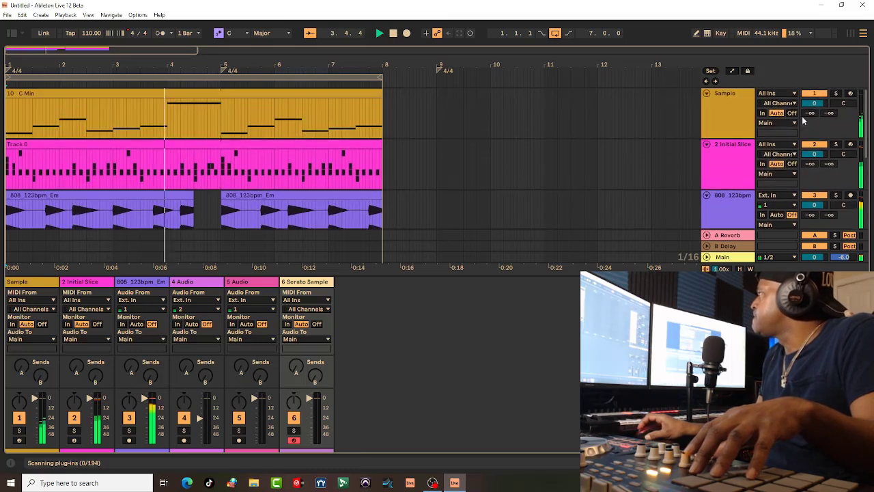
pyautogui.click(836, 93)
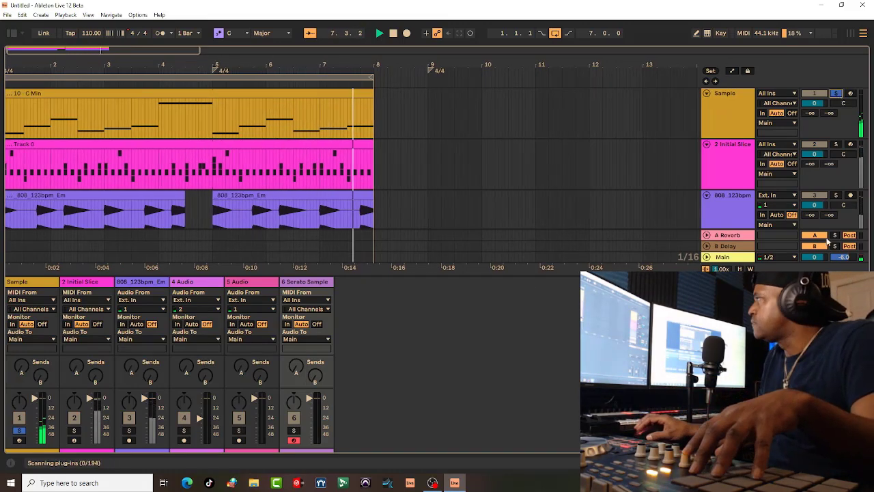
pyautogui.click(836, 93)
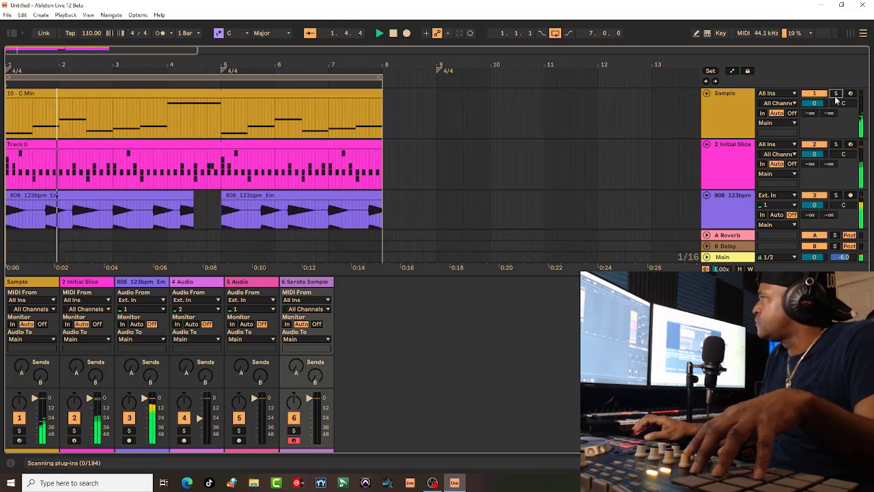
# Solo the 2 Initial Slice track, inspect the Track 0 clip's notes in an enlarged editor, and unsolo the track
pyautogui.click(836, 144)
pyautogui.doubleClick(265, 143)
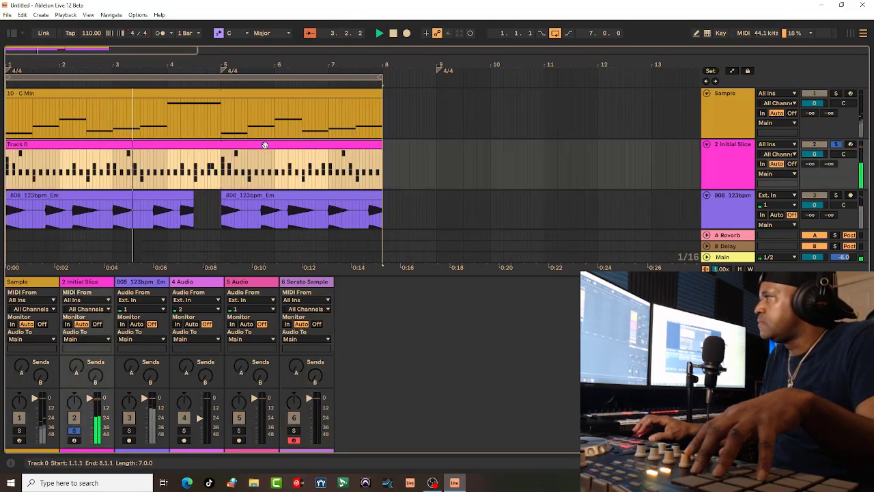
pyautogui.moveTo(355, 320); pyautogui.dragTo(418, 104)
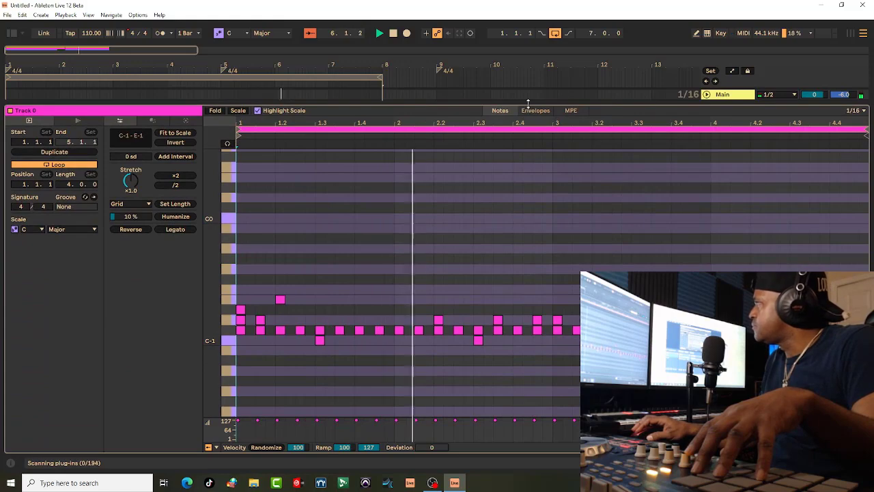
pyautogui.moveTo(526, 107); pyautogui.dragTo(496, 380)
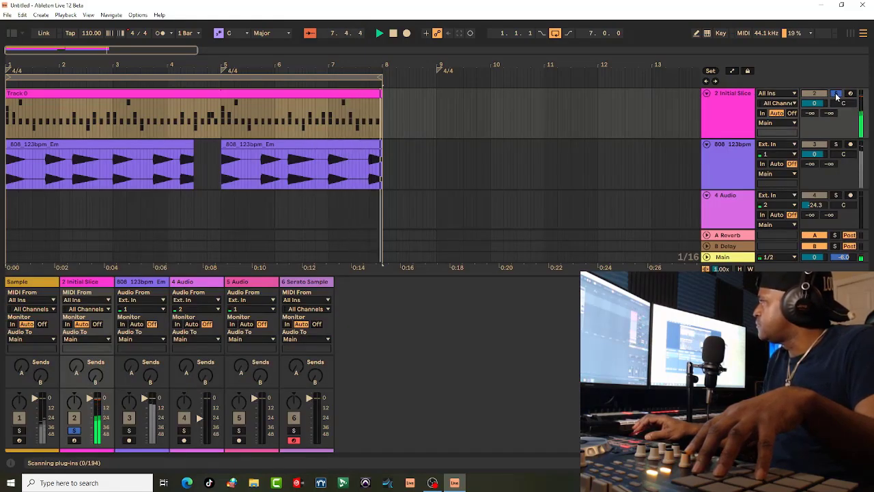
pyautogui.click(834, 94)
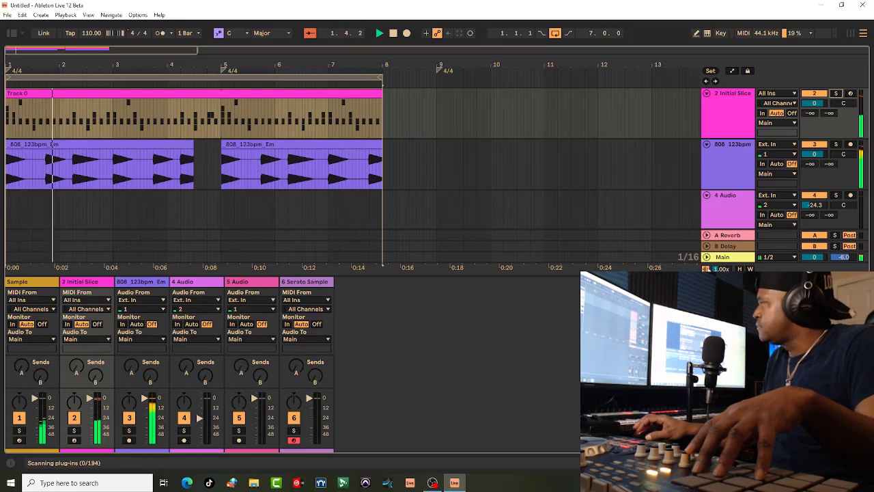
# Show the 808_123bpm_Em track's devices, inspect the C6-SideChain Stereo plug-in's settings, and close its window
pyautogui.click(744, 156)
pyautogui.doubleClick(743, 156)
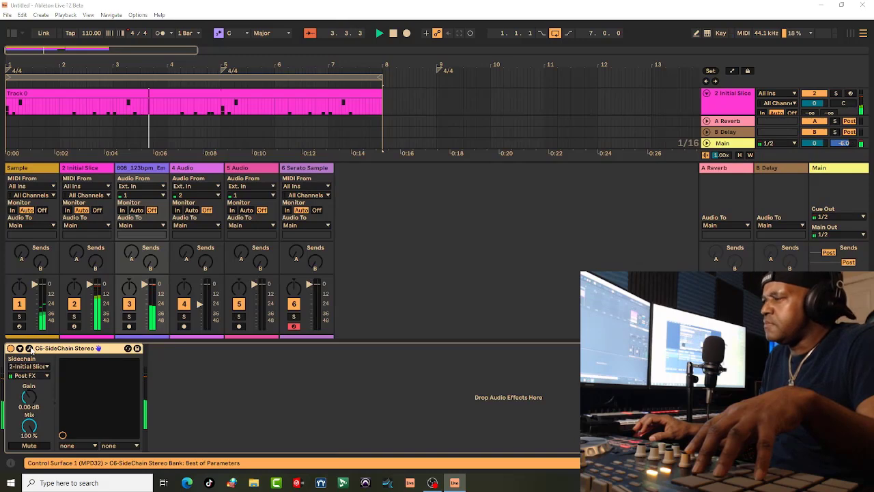
pyautogui.click(28, 349)
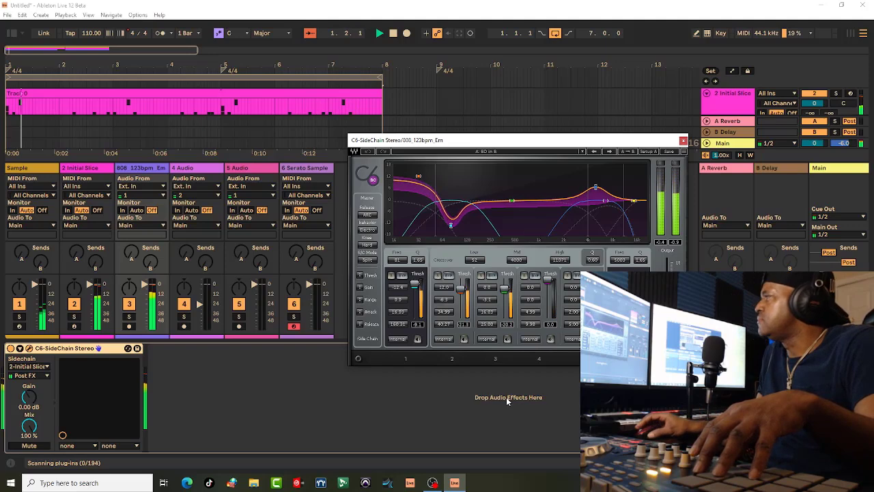
pyautogui.click(682, 141)
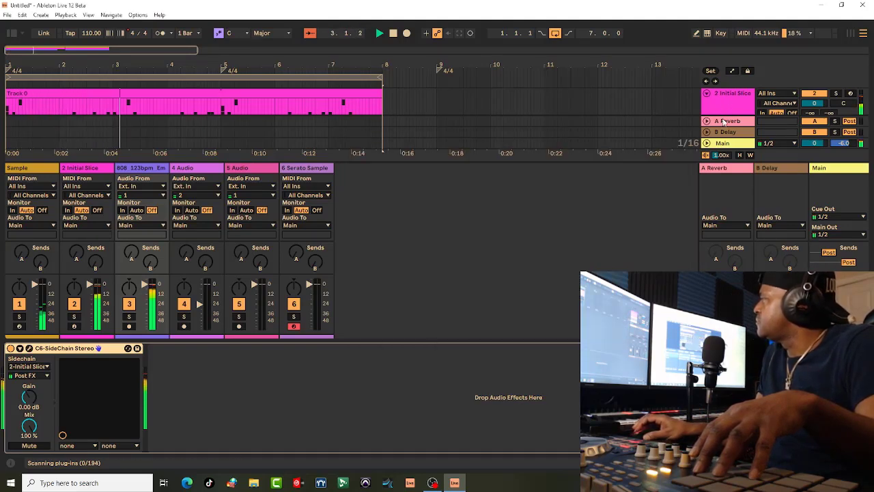
# Show the 2 Initial Slice track's device chain and examine its first NLS Buss plug-in
pyautogui.scroll(-2, 725, 109)
pyautogui.scroll(2, 725, 121)
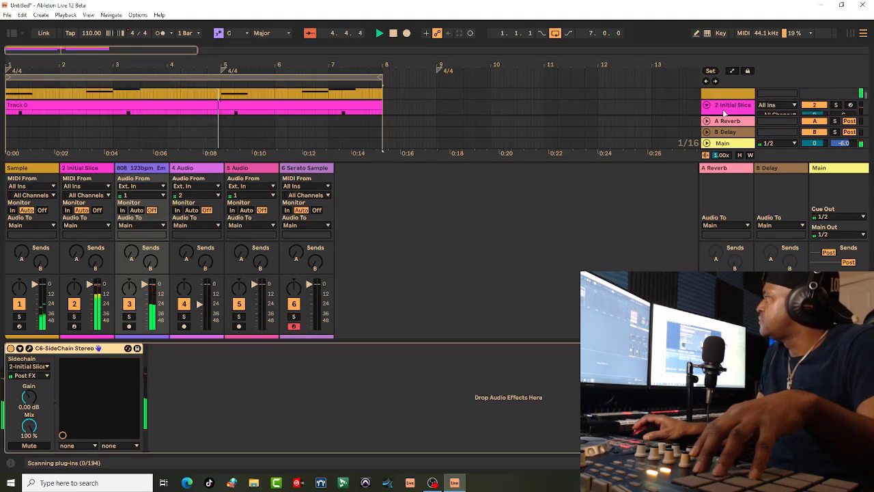
pyautogui.click(82, 240)
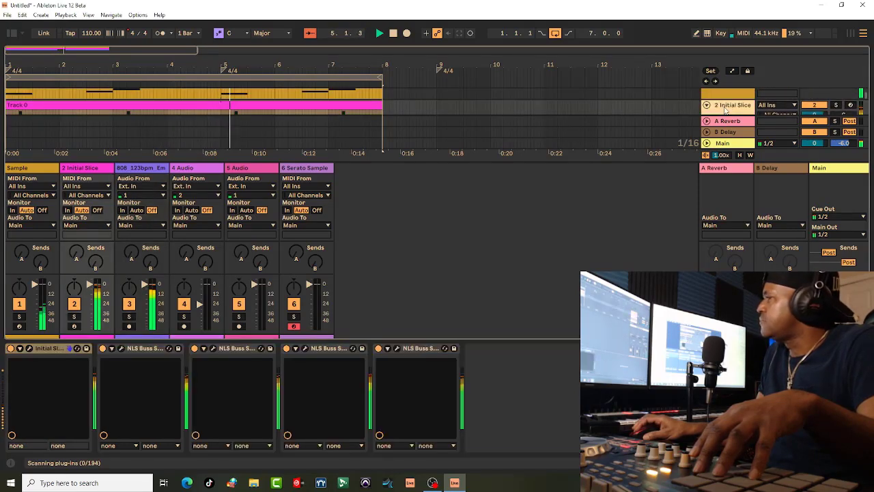
pyautogui.click(122, 349)
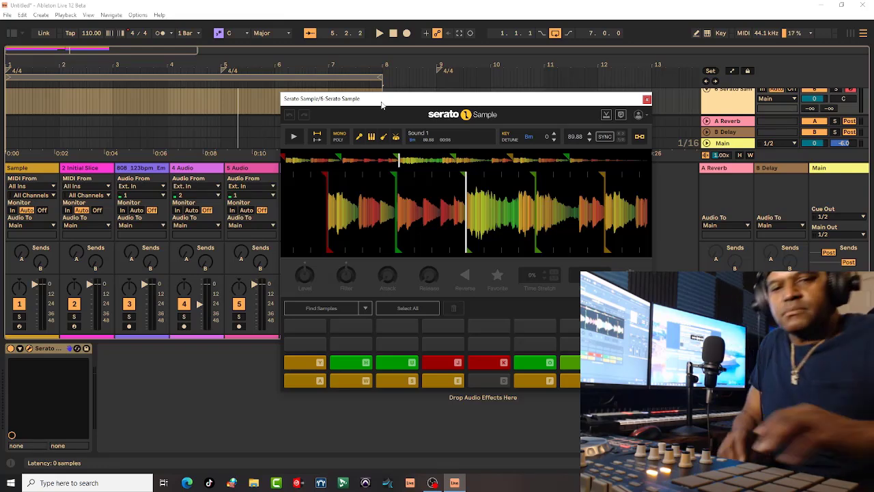
# Audition several slices of Sound 1 in Serato Sample by triggering its pads, and stop playback
pyautogui.press('k')
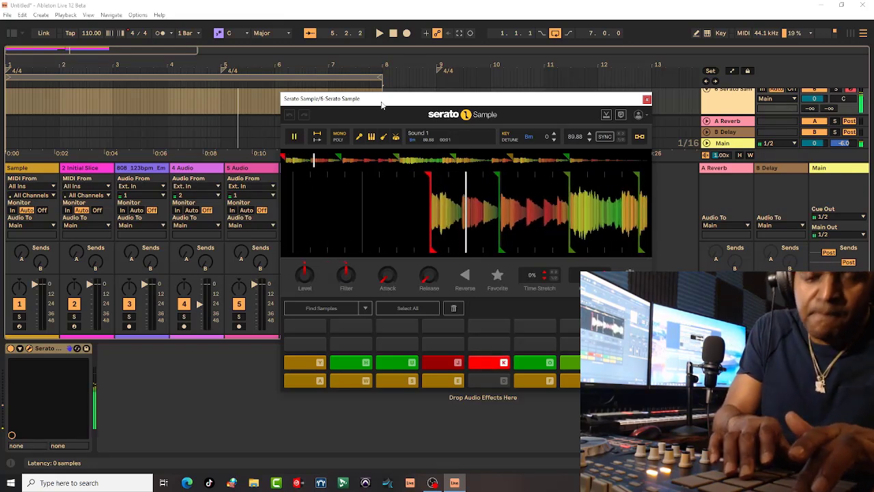
pyautogui.press('j')
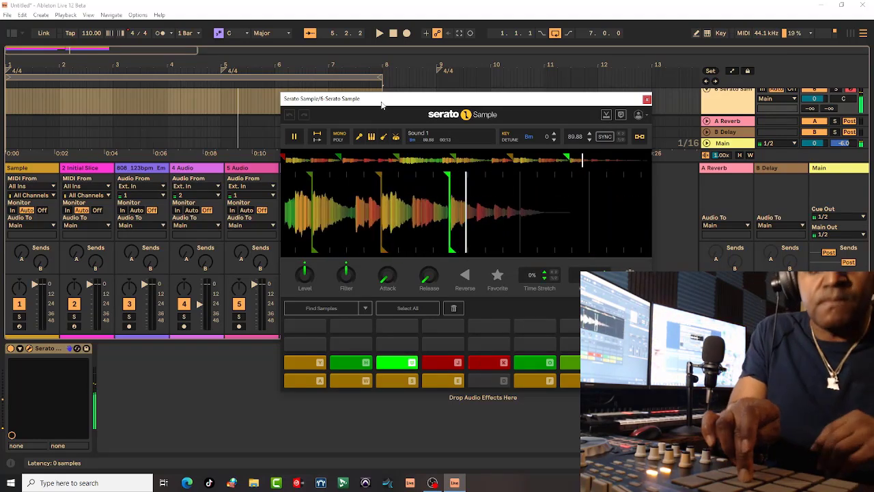
pyautogui.press('l')
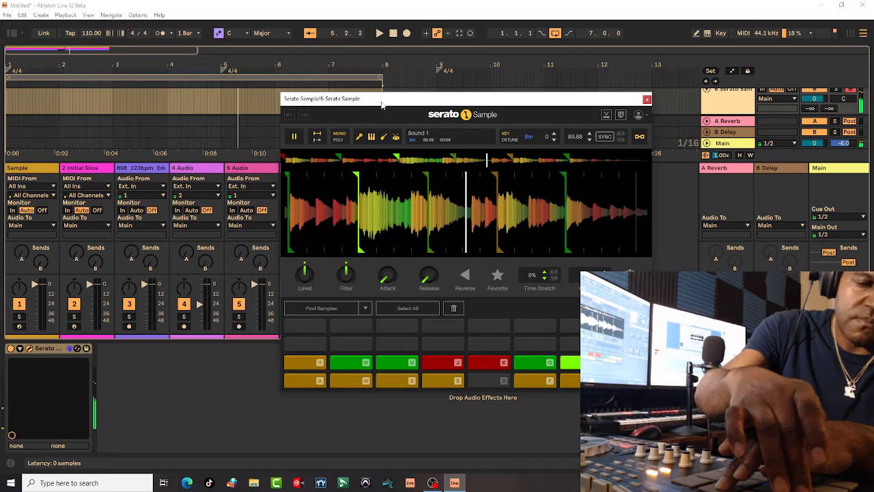
pyautogui.press('k')
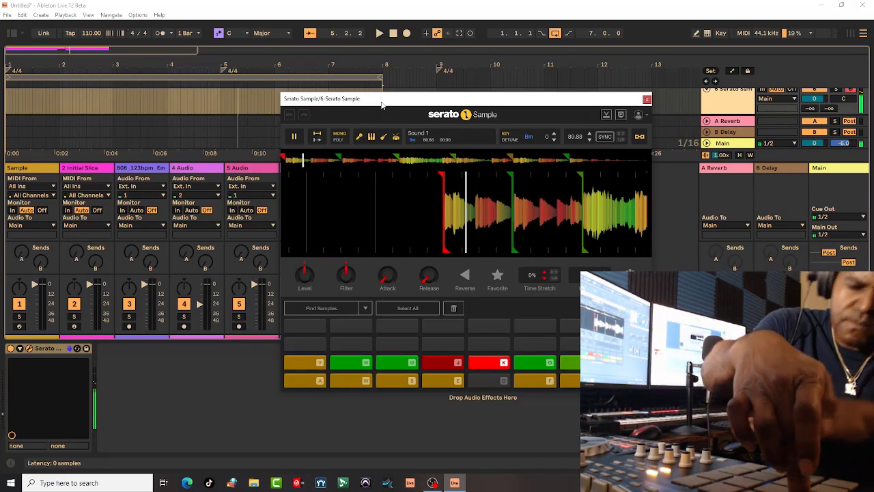
pyautogui.press('j')
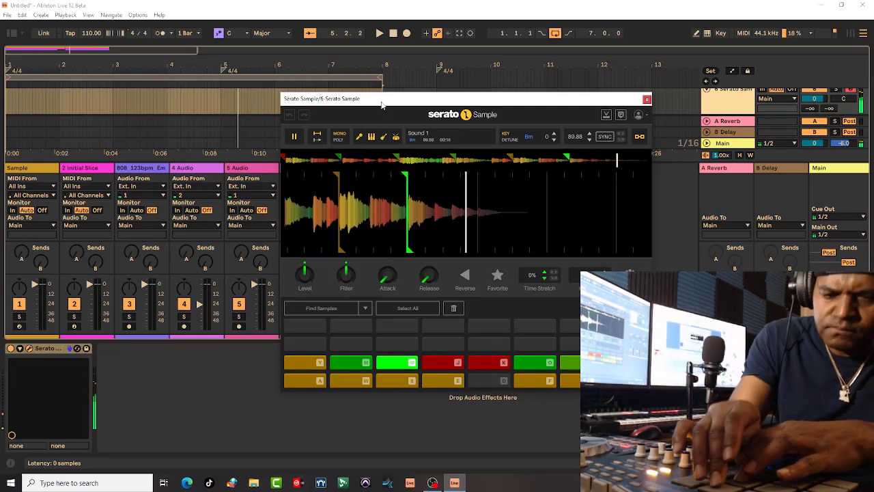
pyautogui.press('l')
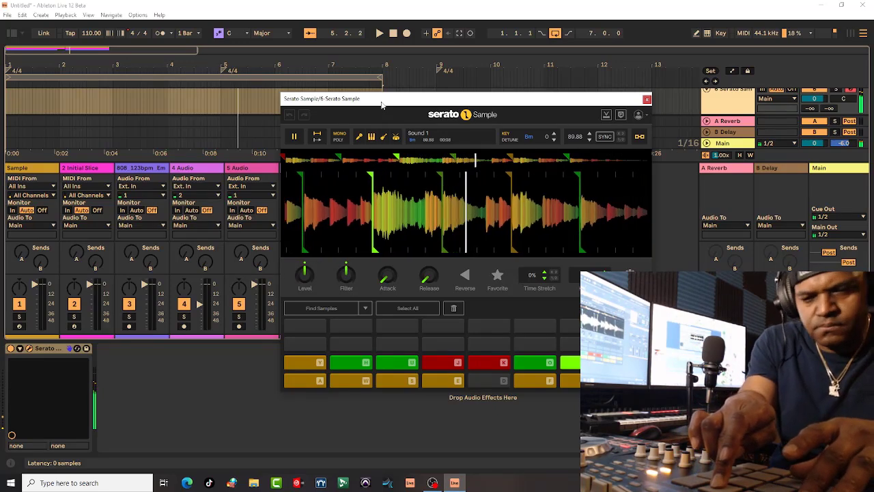
pyautogui.press('k')
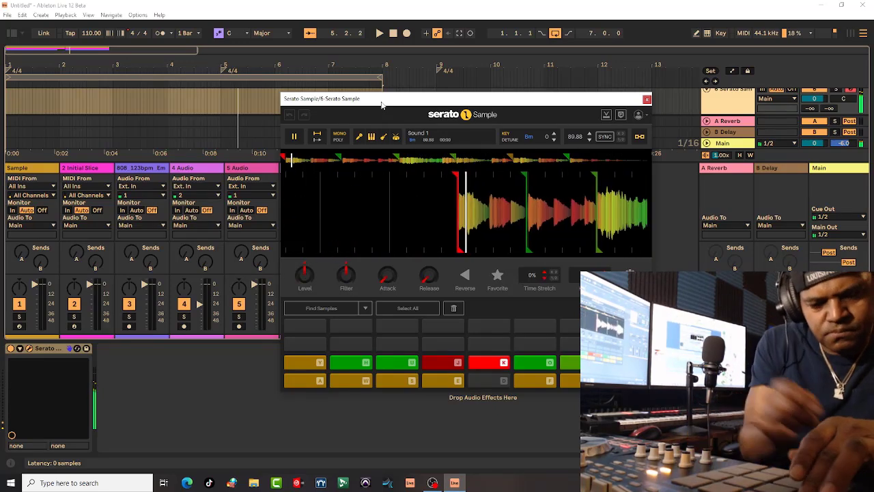
pyautogui.press('space')
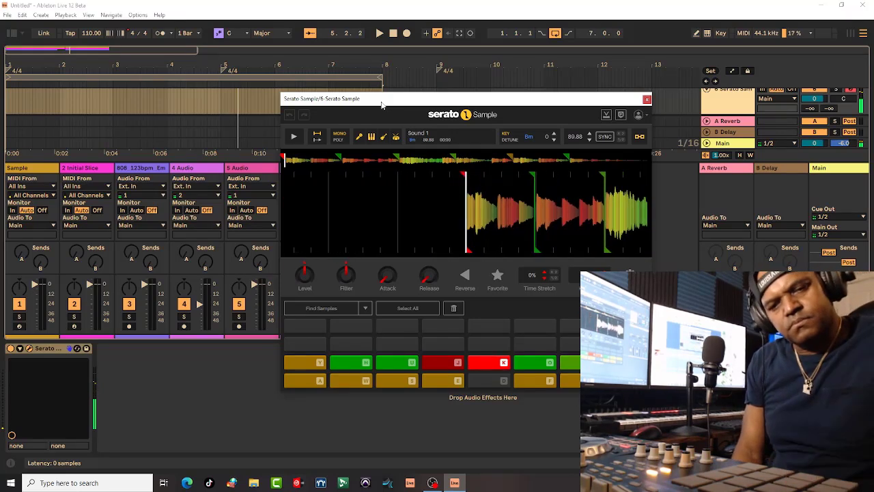